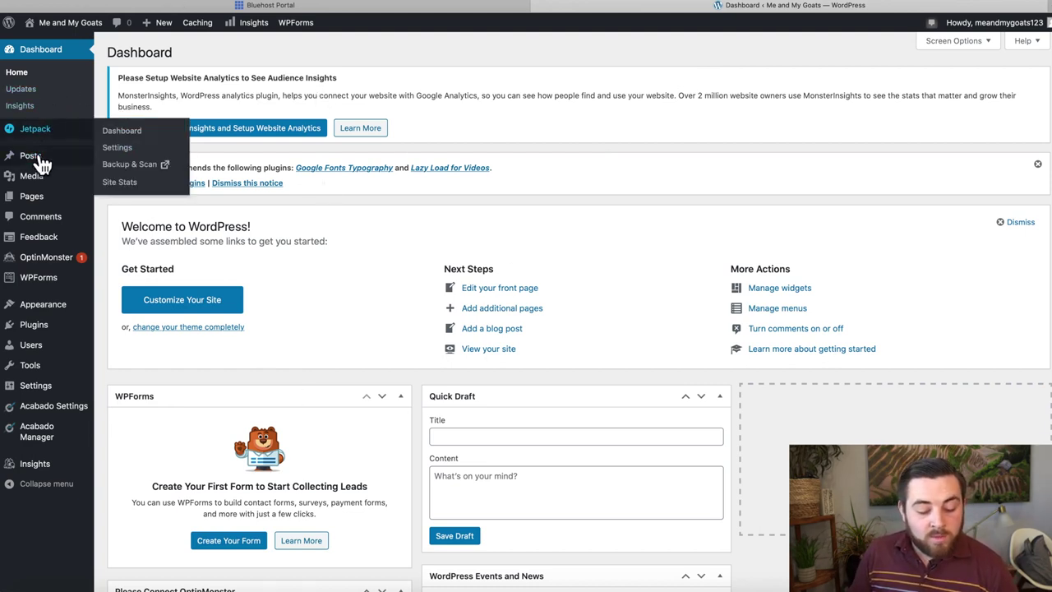
Step: Create a new blog post
mouse_move(41, 161)
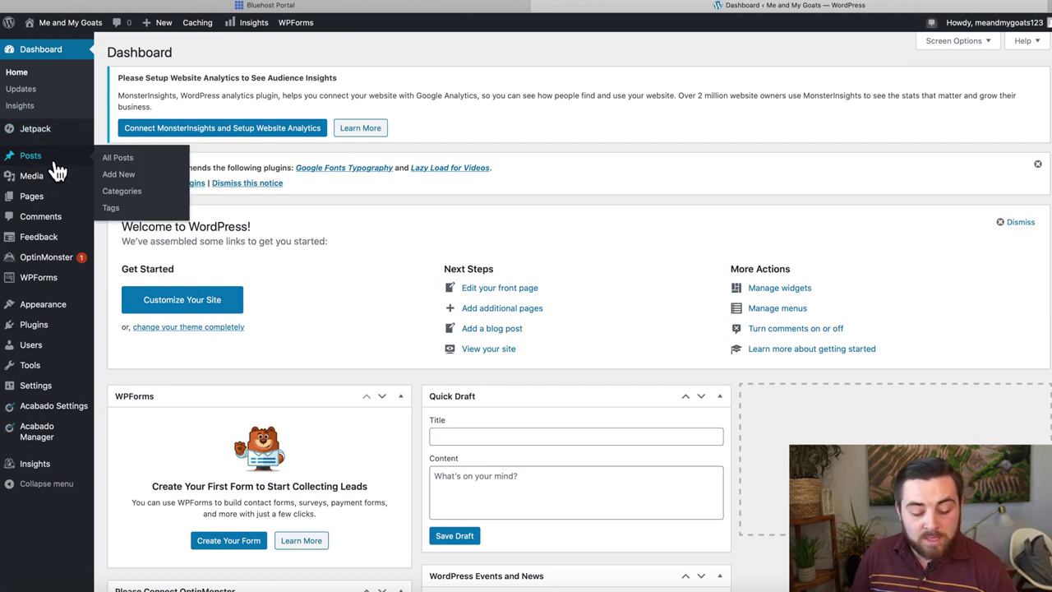
click(129, 179)
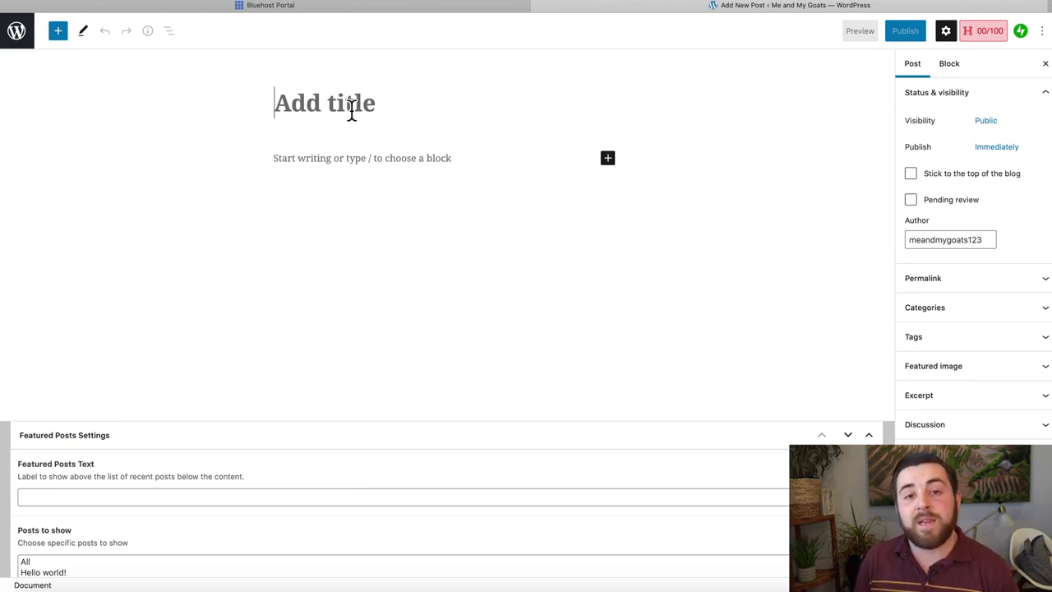
click(338, 157)
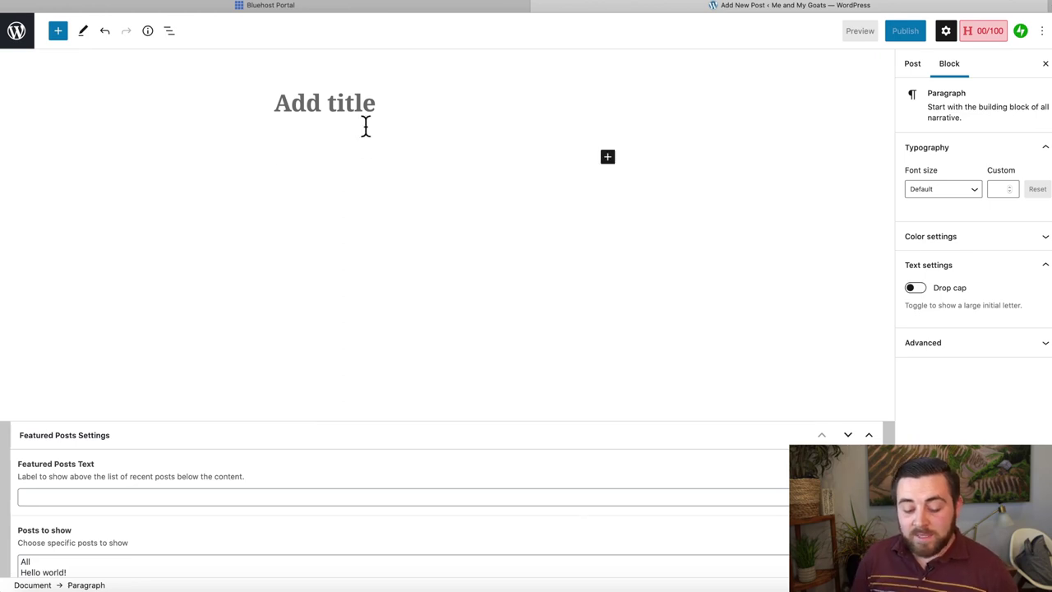
click(395, 122)
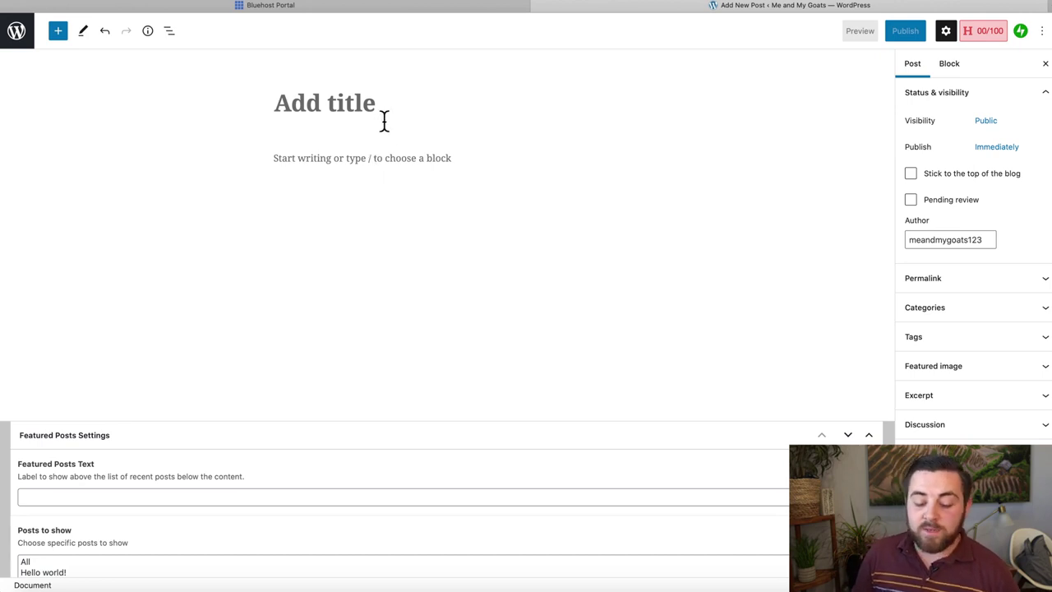
Step: Fill the post body with three separate paragraphs of random placeholder text
click(358, 169)
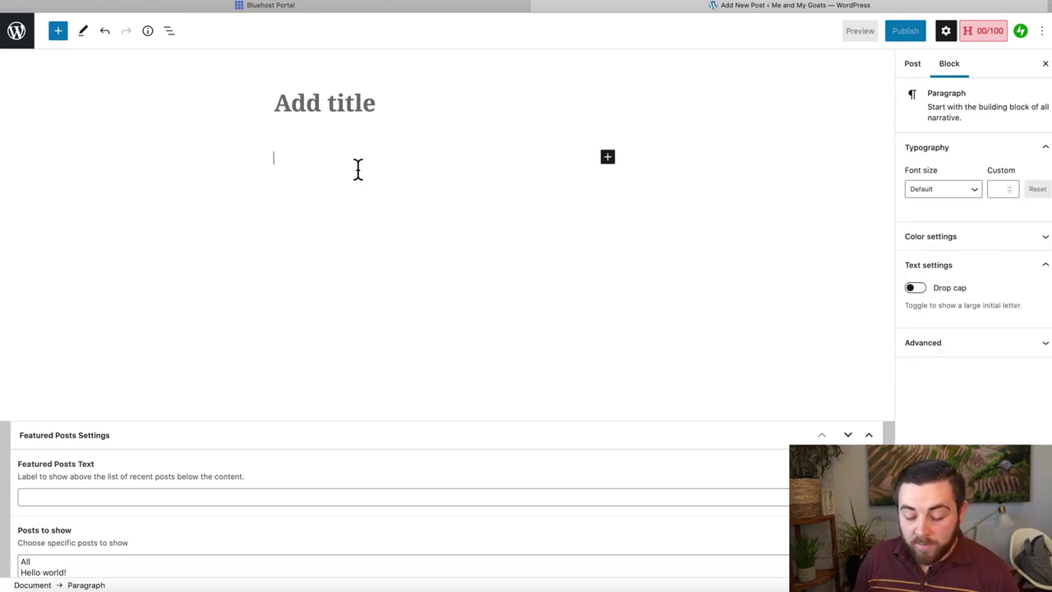
text(dscjkbn;alidjsbnl;iubnspiljfhnpk)
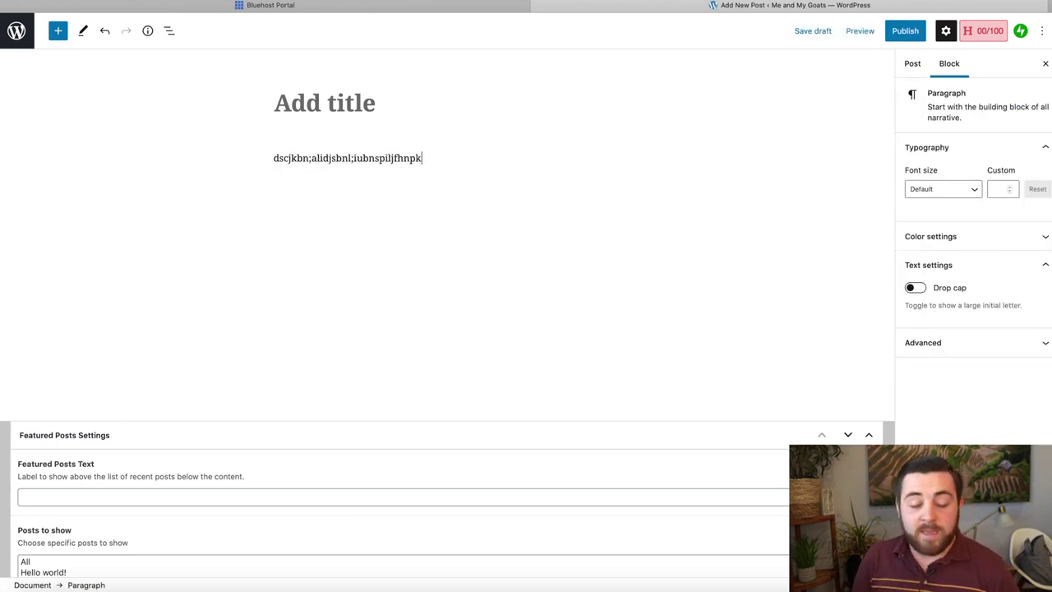
text(jrijlhblaijhbflijhblaeijrbfhlijhblkjsahdbgou)
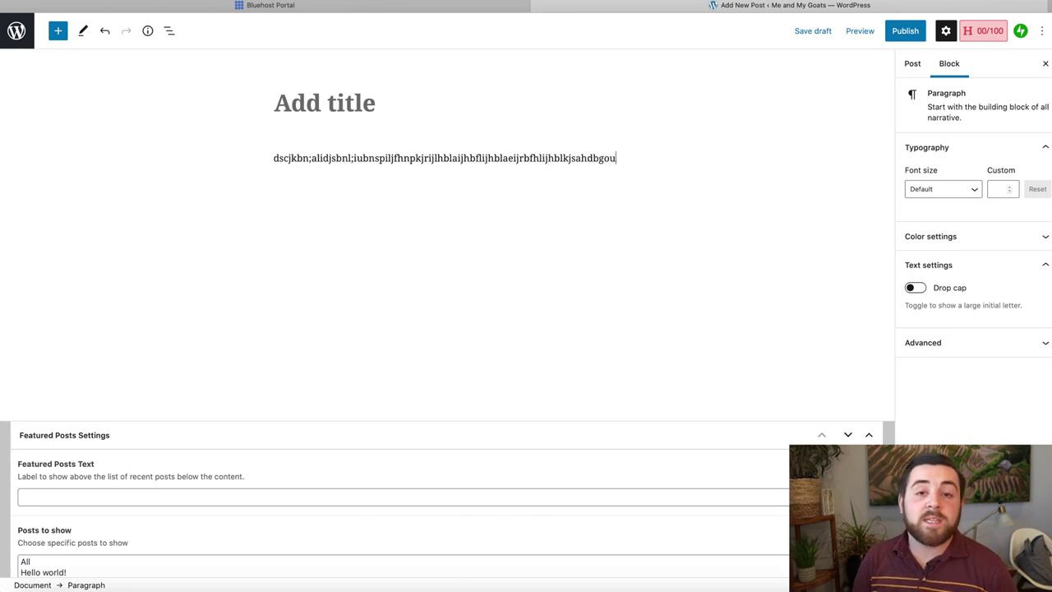
text(iygherfkhibouhboiusdhfboubhoasdf)
key(Return)
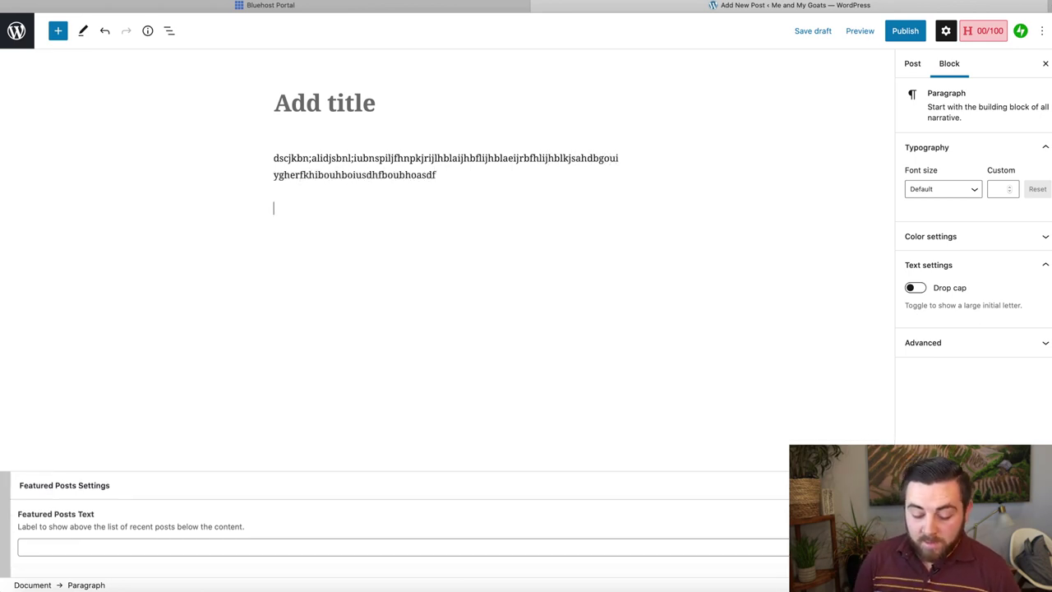
text(sdfpibhjapiefjhbpkjbnsadkjovbhol)
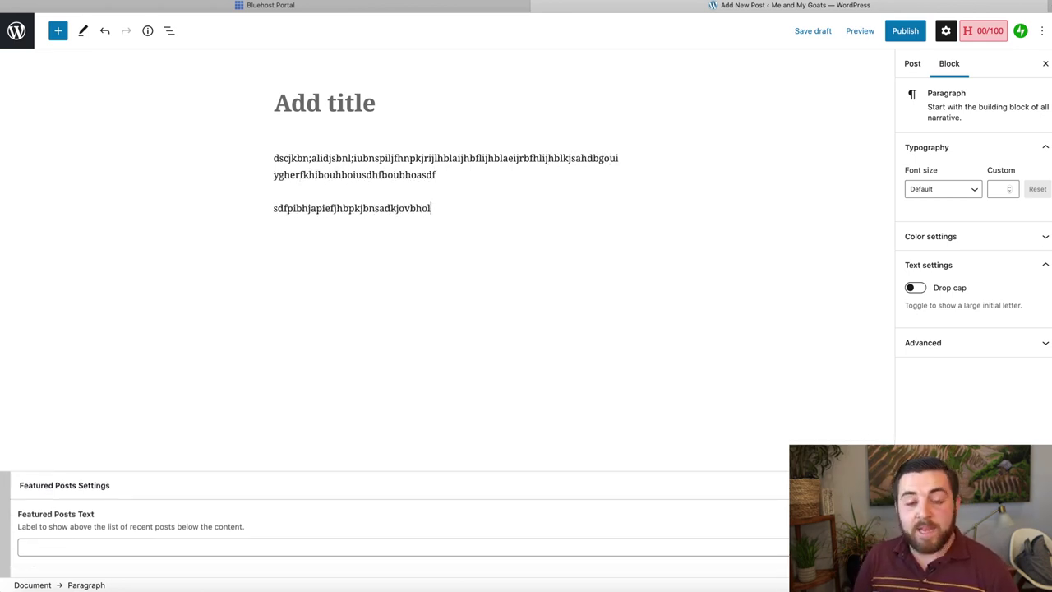
text(ahjbsefoiubholjkbasldfihouboihjsbdvpiohboisuerbf)
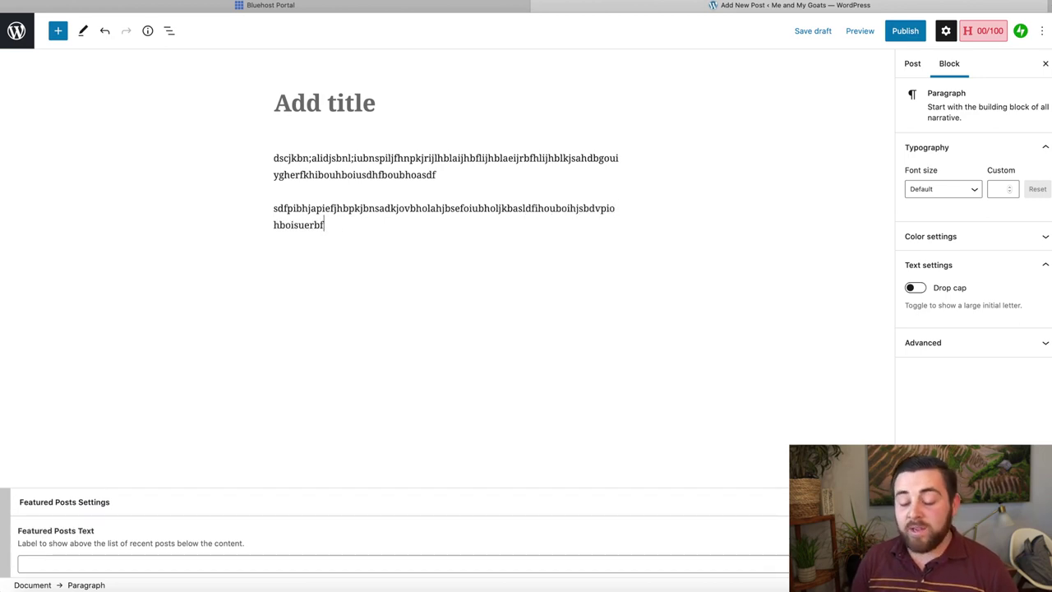
text(piubhpiuashdpiuhpiusaehfbnpijknbapidsuvhoipuhsa)
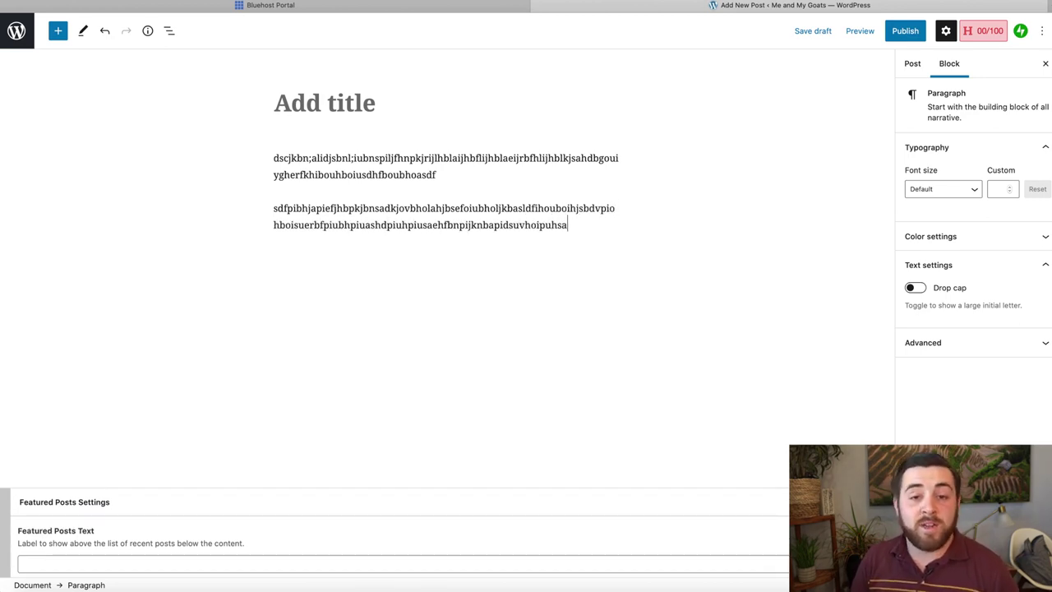
text(dpijbnpiuhdilbhaishbefpibhliuhbadf)
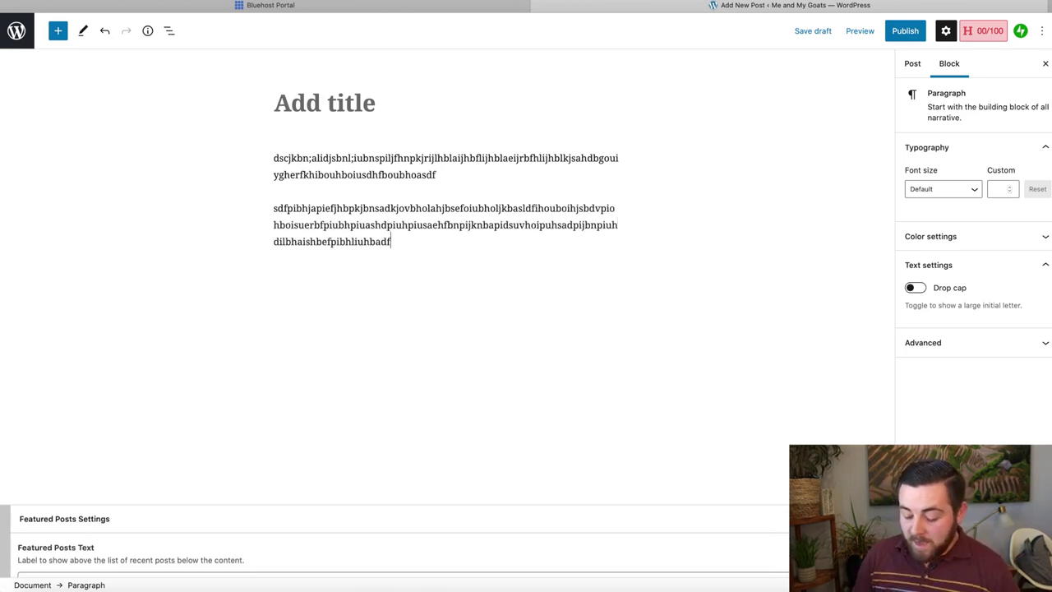
key(Return)
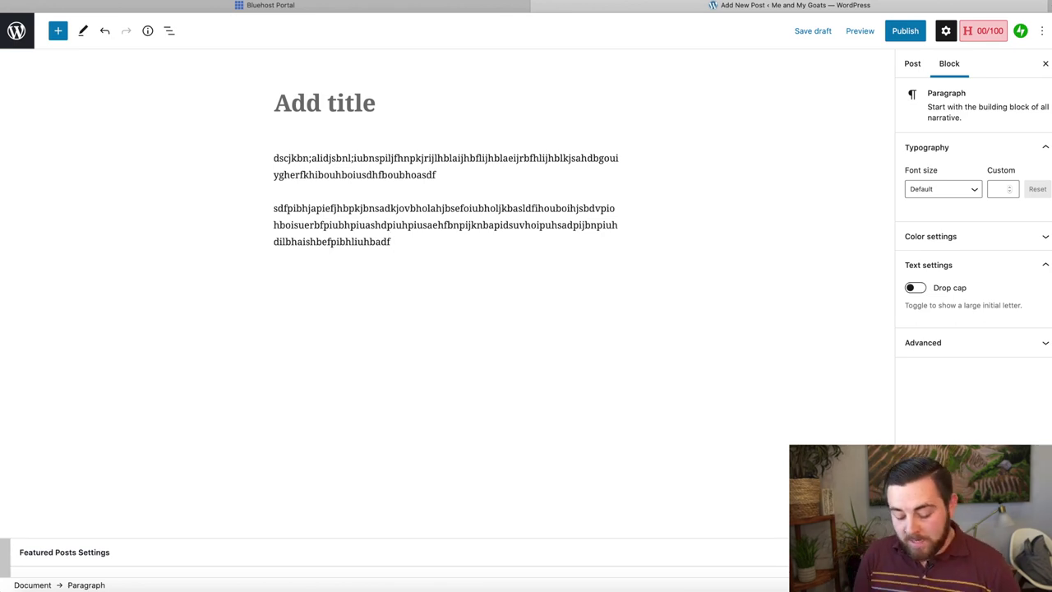
text(asdfpibjaerpijnpajksefbpi)
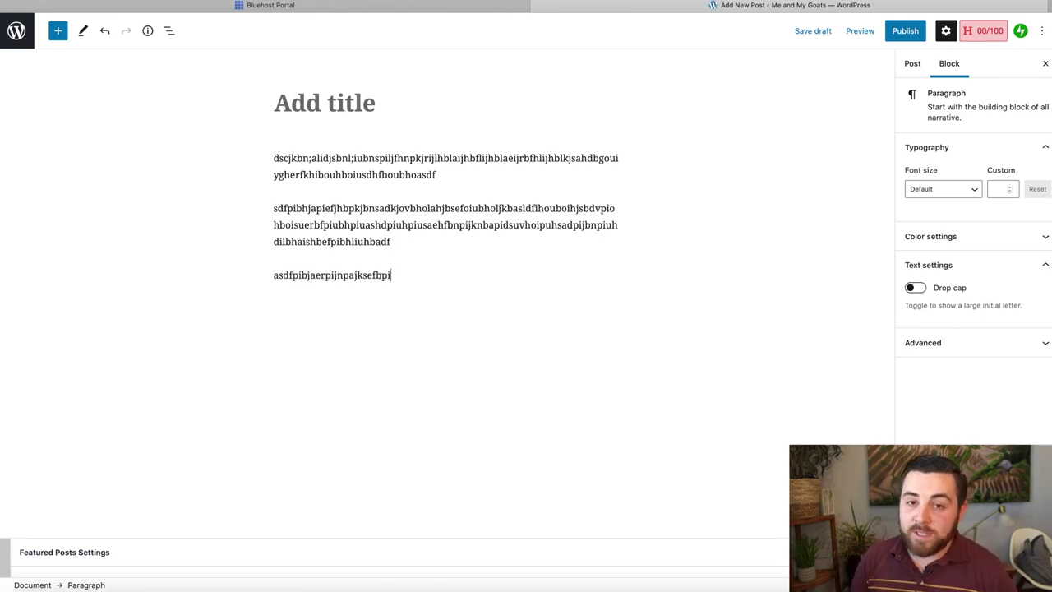
text(bunalksjfbnpkjbnasdgpibjnlaibfijhboiuahspiusdf)
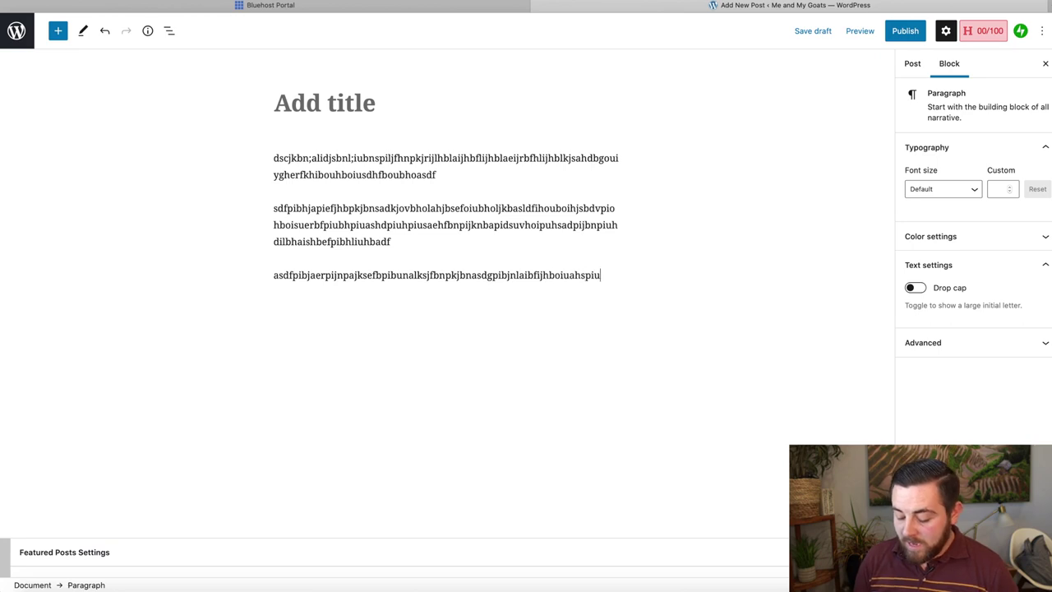
key(Return)
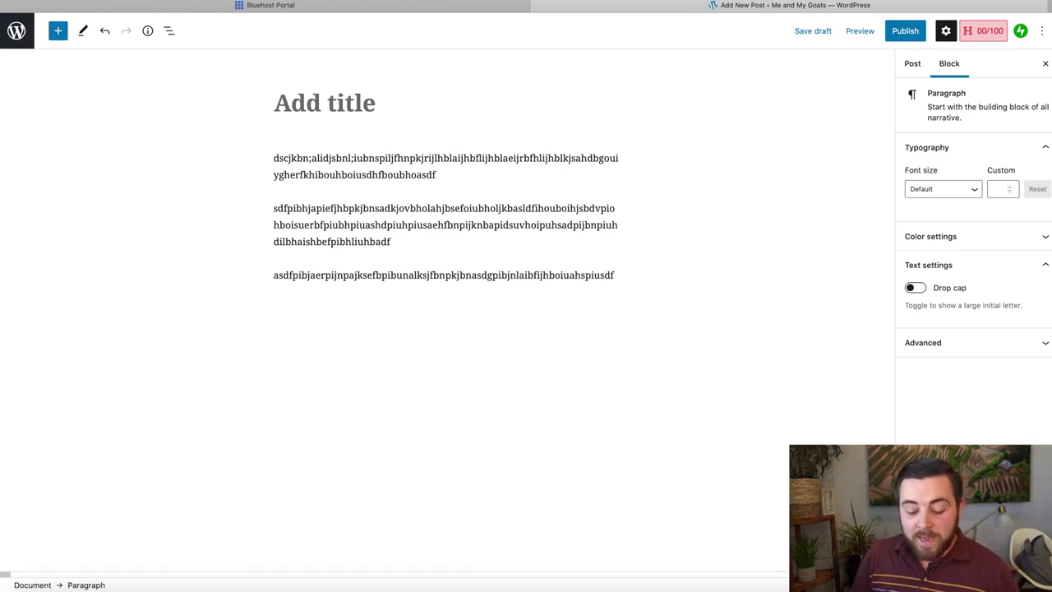
Step: Add an H2 heading block below the third paragraph with the placeholder text "dsfjkasdnf;kjnad;fkjn"
click(292, 336)
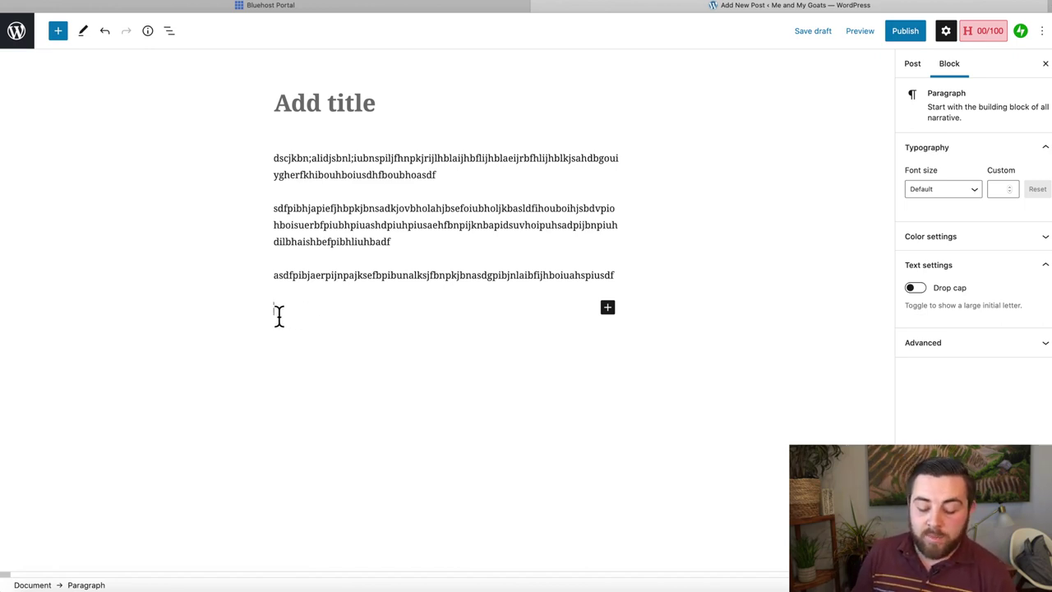
click(608, 309)
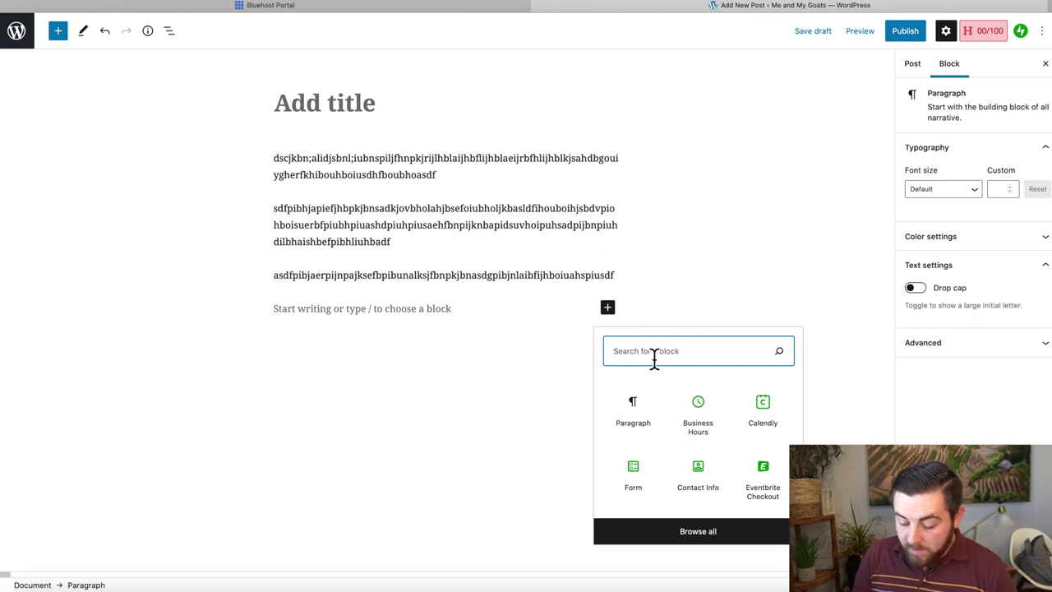
text(h)
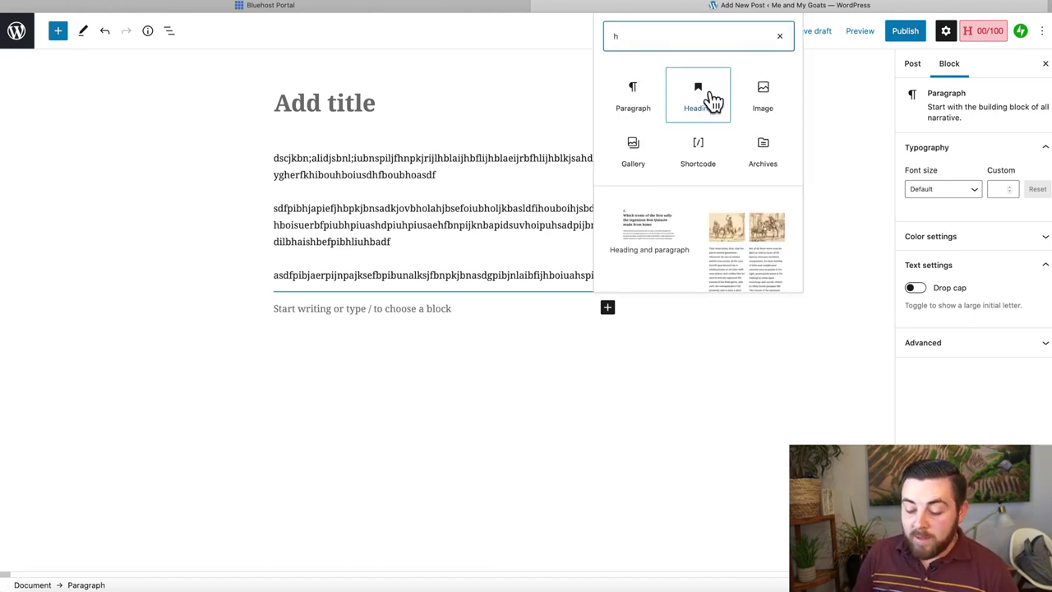
click(699, 98)
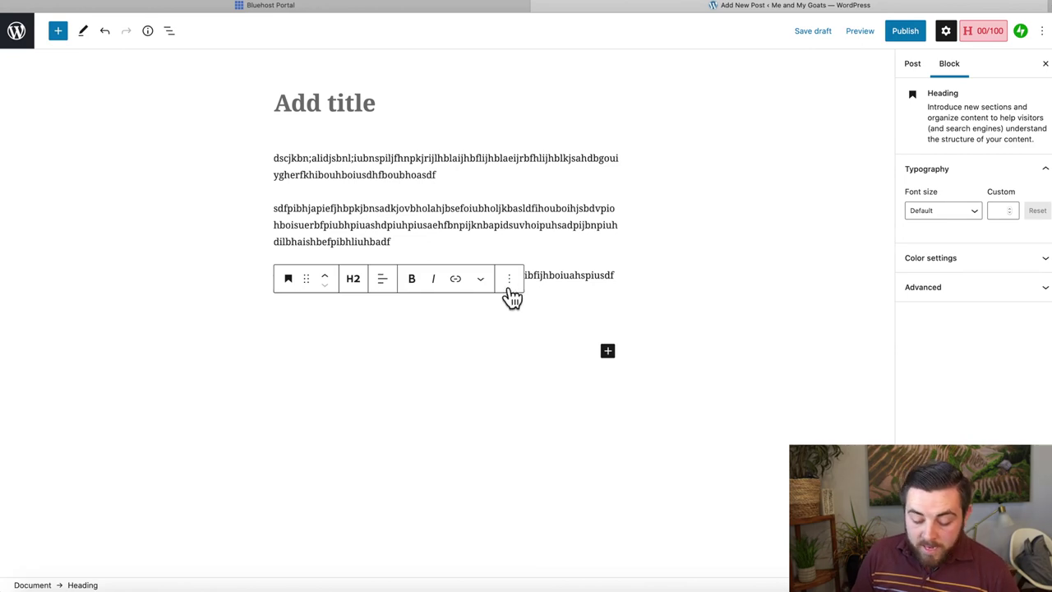
click(370, 294)
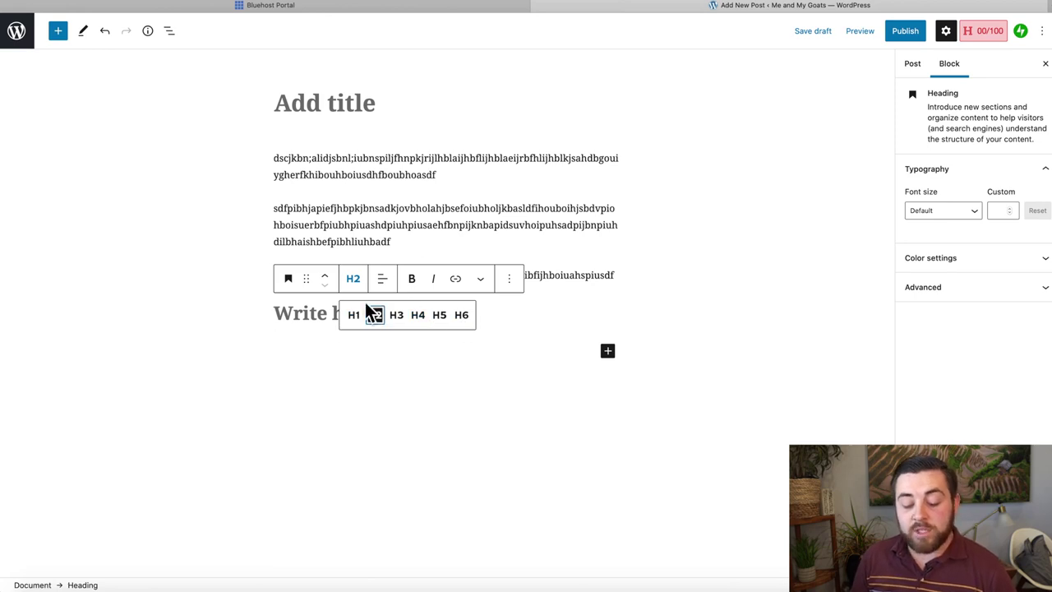
click(312, 327)
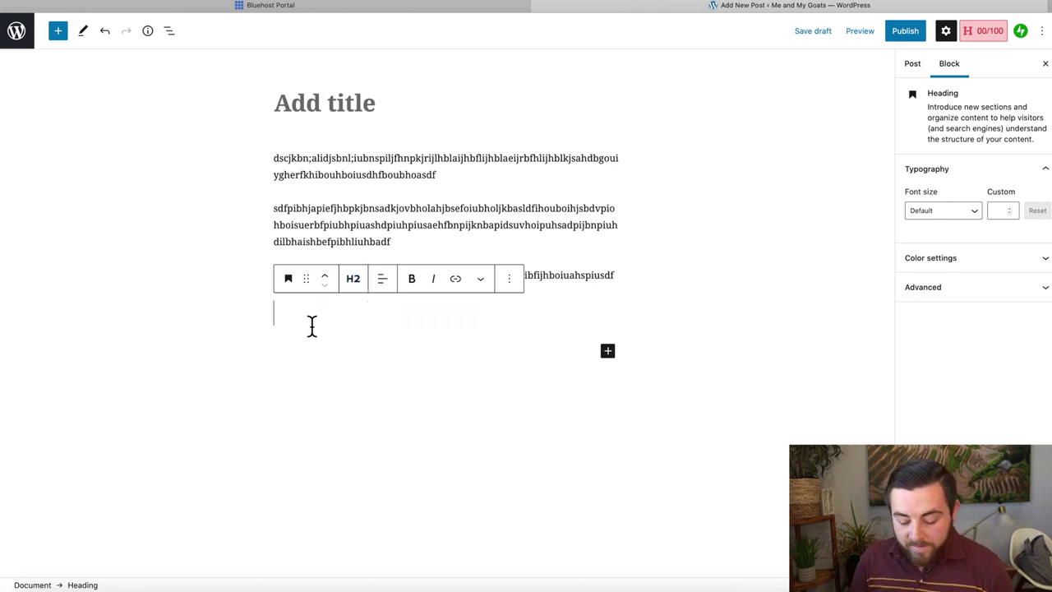
text(dsfjkasdnf;kjnad;fkjn)
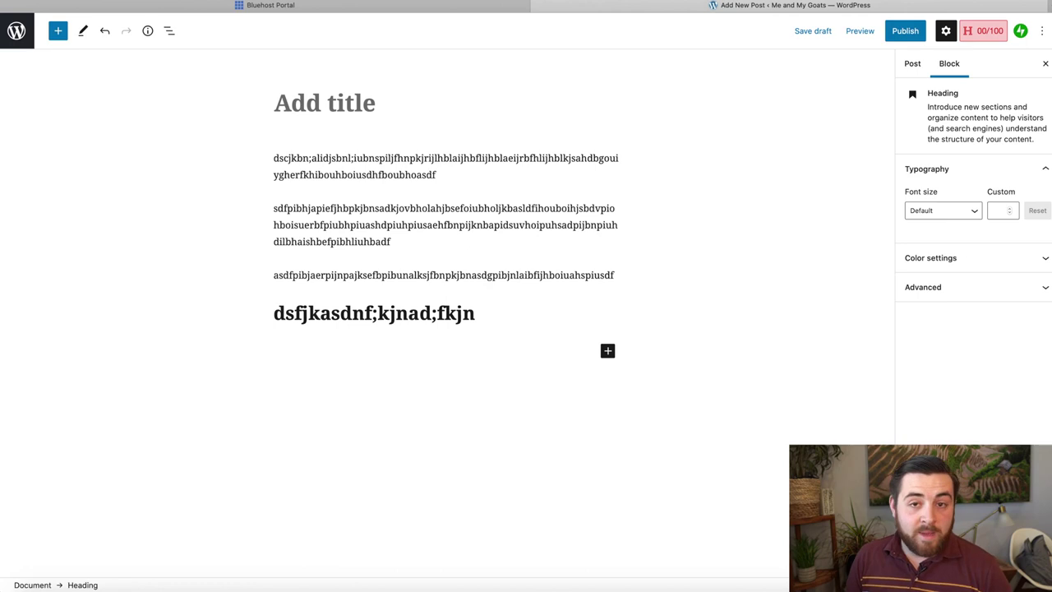
Step: Write one paragraph of random placeholder text directly under the H2 heading
key(Return)
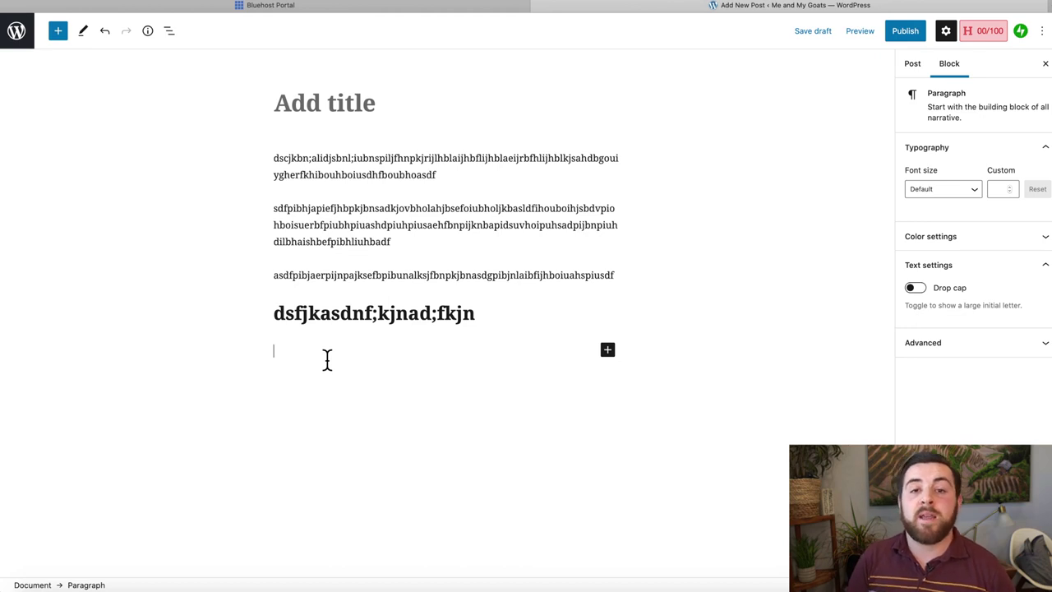
text(erujlajksdf)
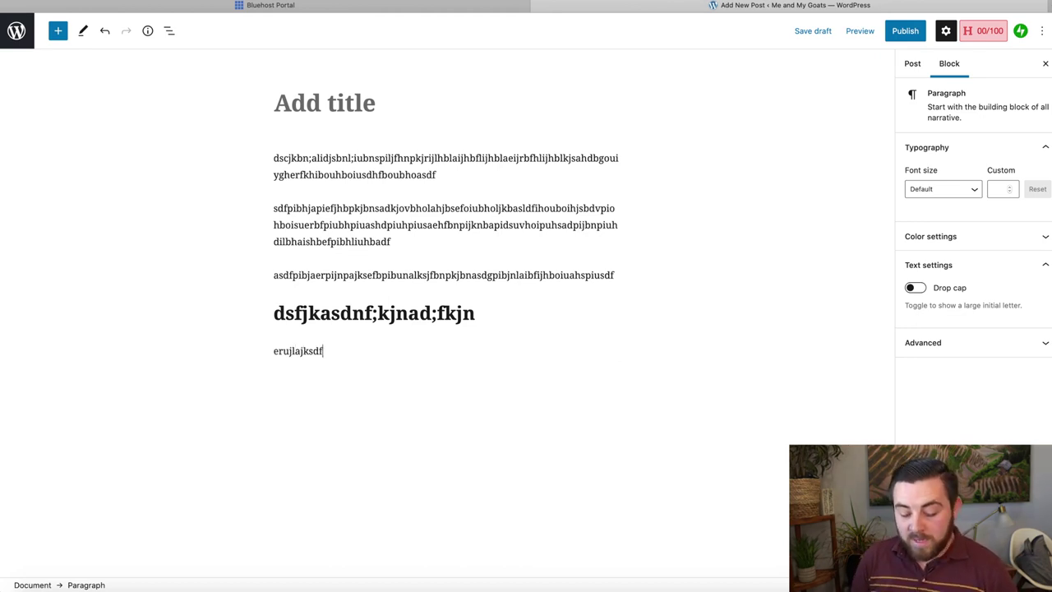
text(bvljkhdbarfljhbp;adkjgflk;jbadf;kjvnblkjsdnbf)
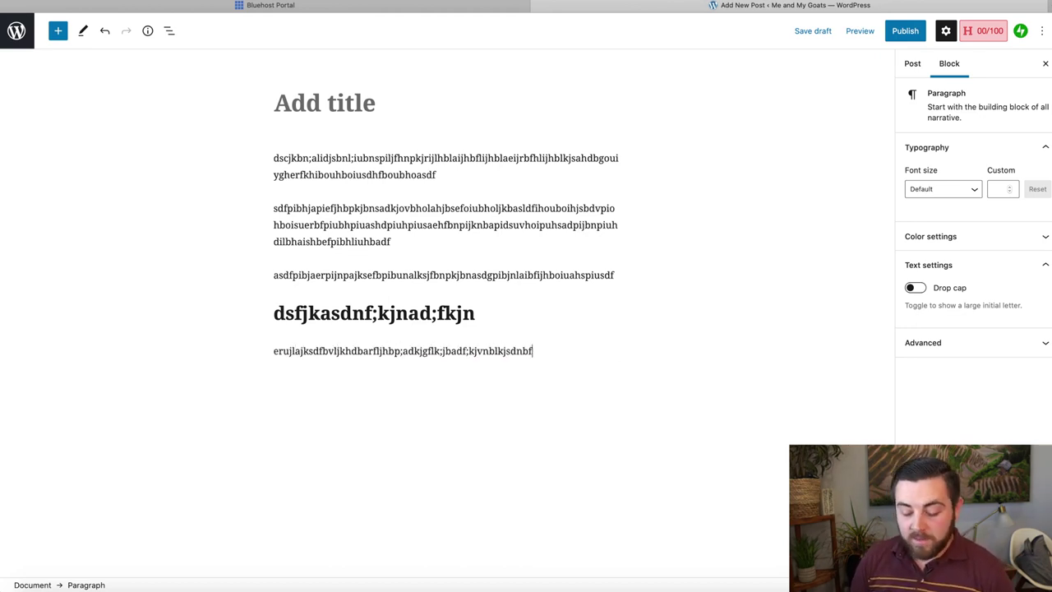
text(lvihjbaldkjblibhjlakjsdfg)
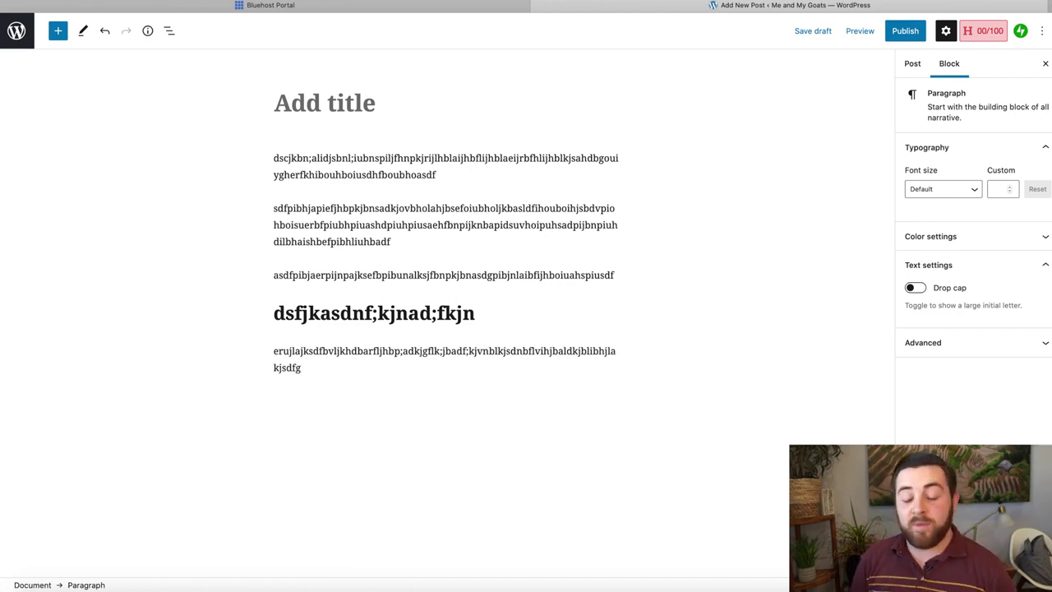
Step: Add a second H2 heading block below that paragraph with the placeholder text "wefp;kjbanfjkphbp;ilbjpegrfv"
mouse_move(317, 399)
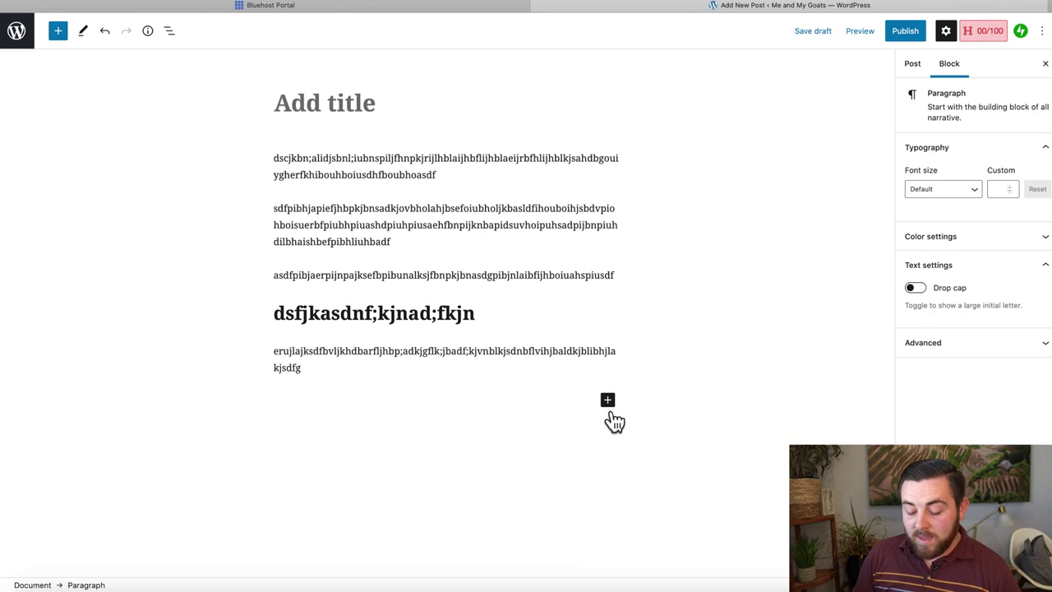
click(613, 411)
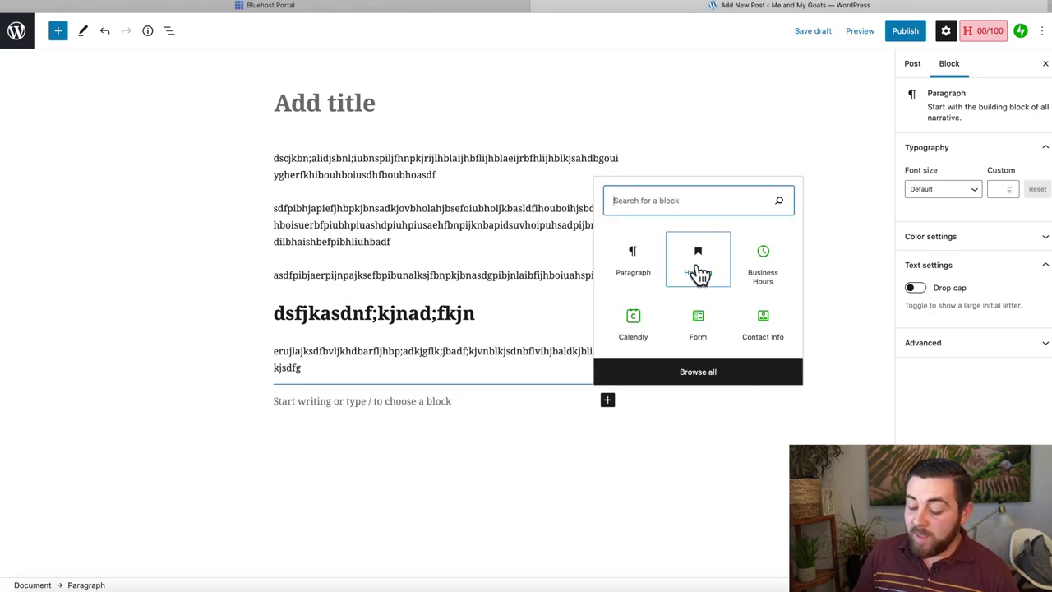
click(720, 278)
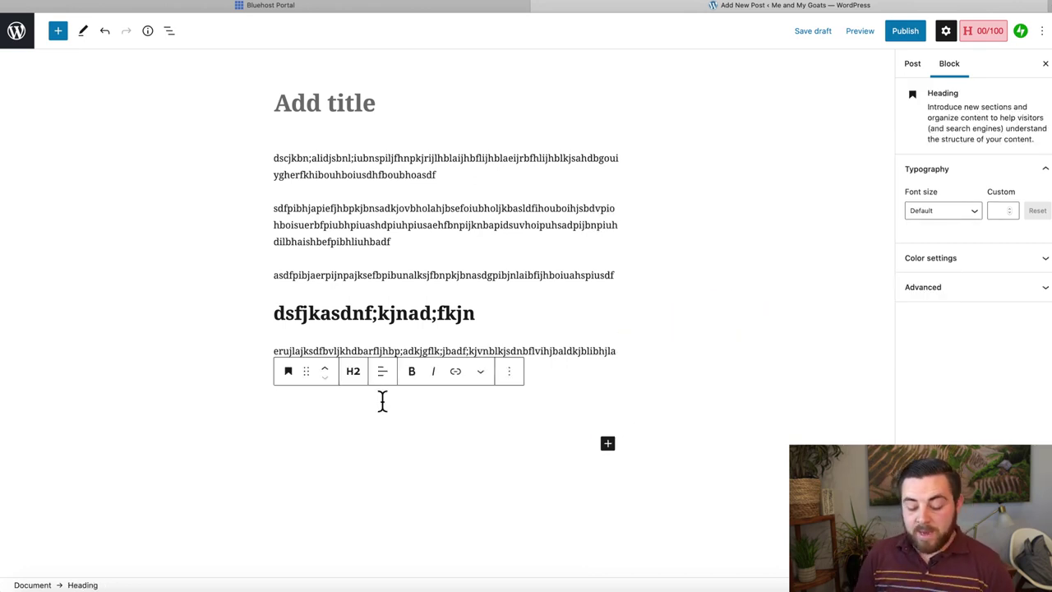
text(wefp;kjbanfjkphbp;ilbjpegrfv)
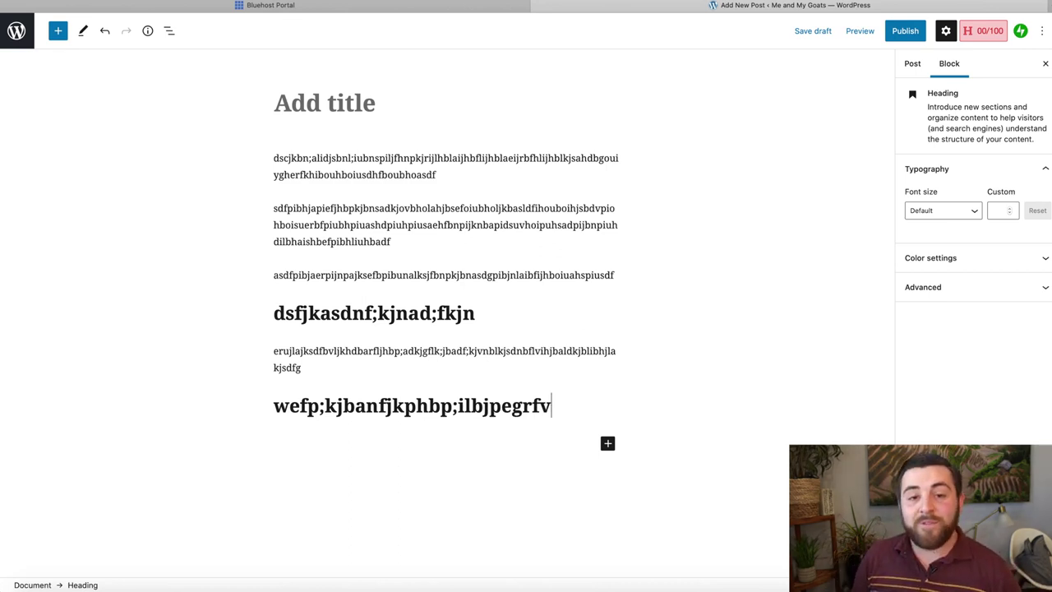
Step: Insert an empty Image block below the second H2 heading
key(Return)
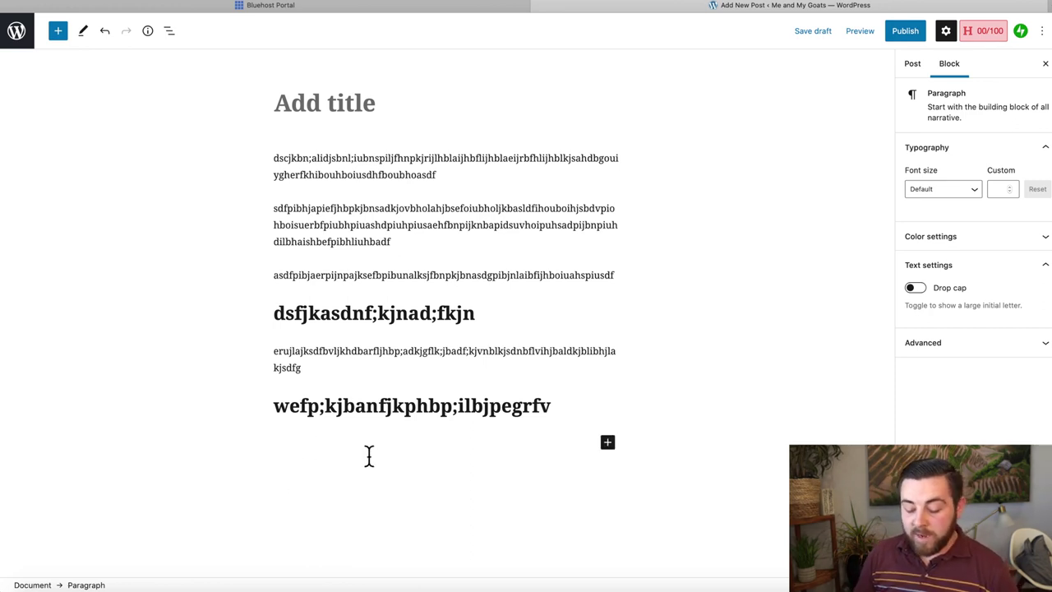
click(608, 448)
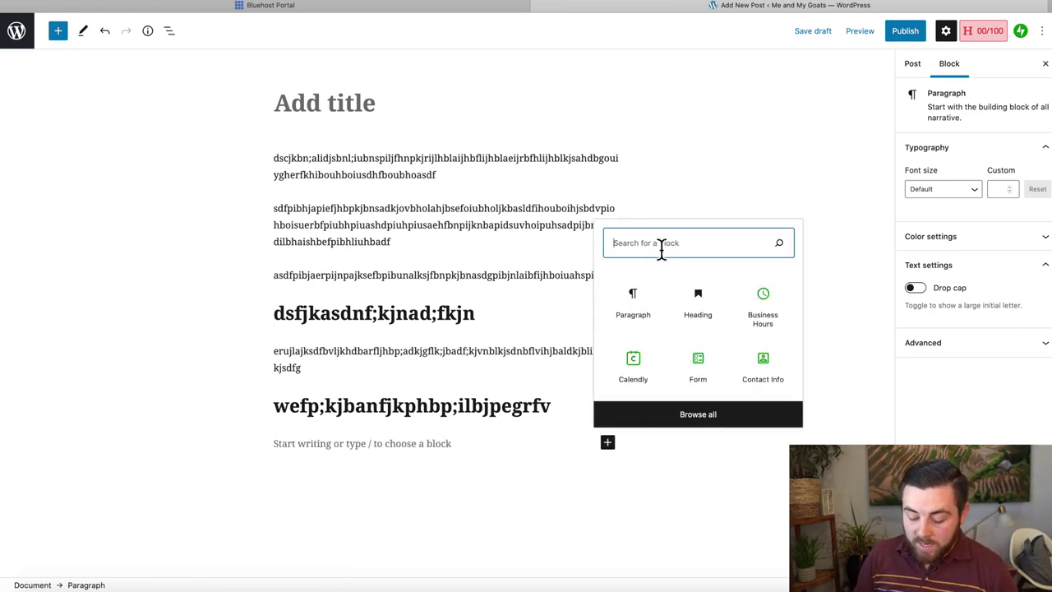
text(i)
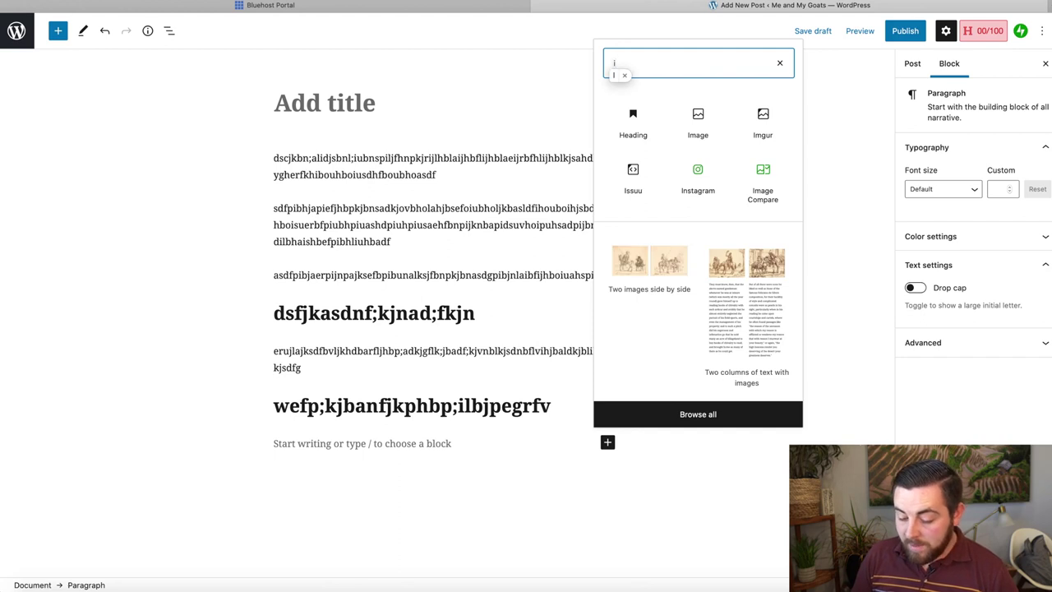
click(698, 115)
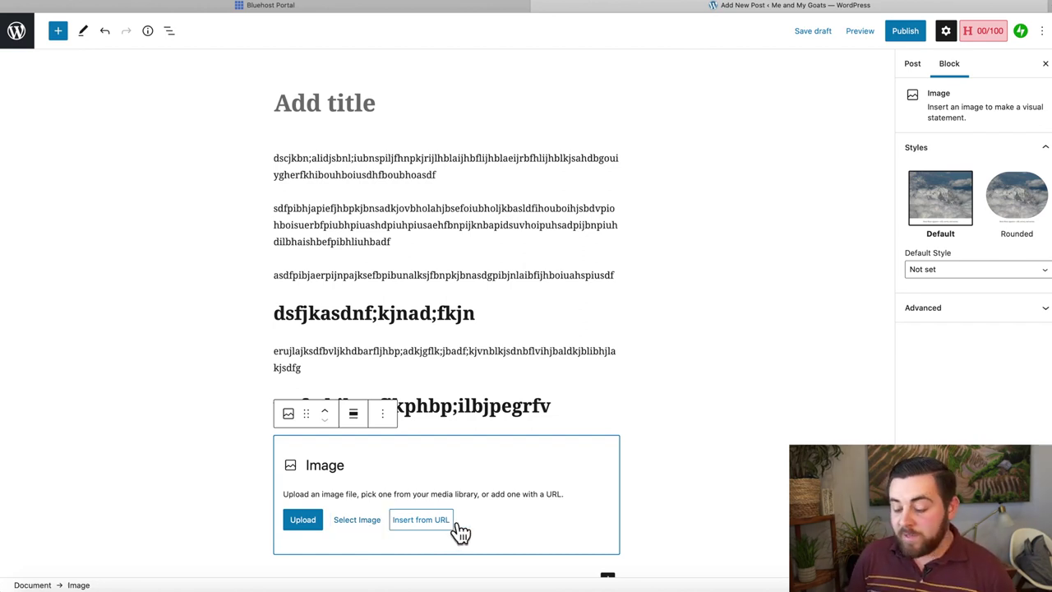
Step: Fill the empty Image block with the Media Library photo of the white goat and its kid in a field
click(368, 526)
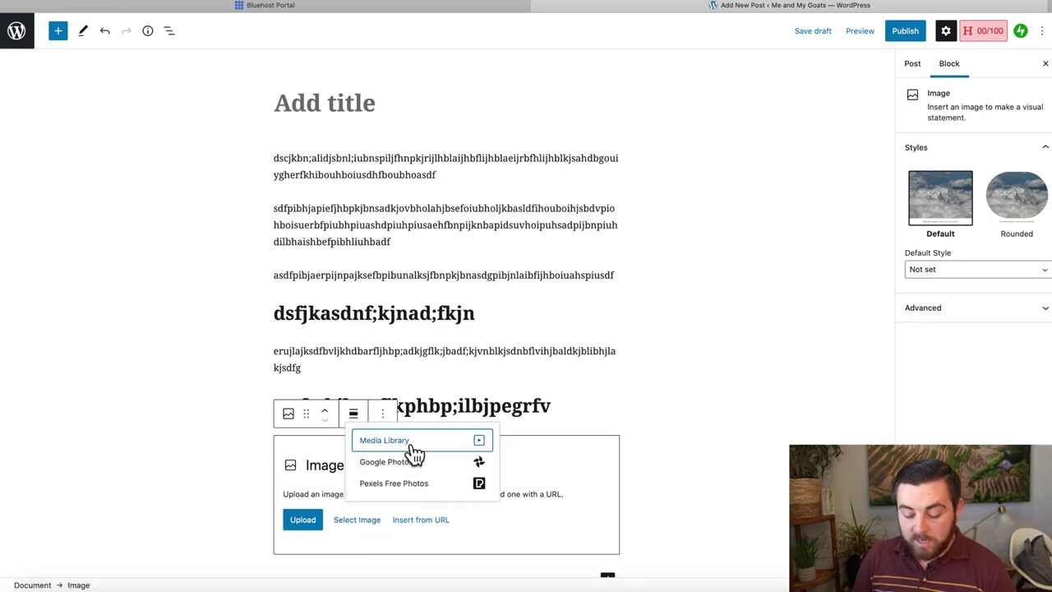
click(408, 445)
click(378, 190)
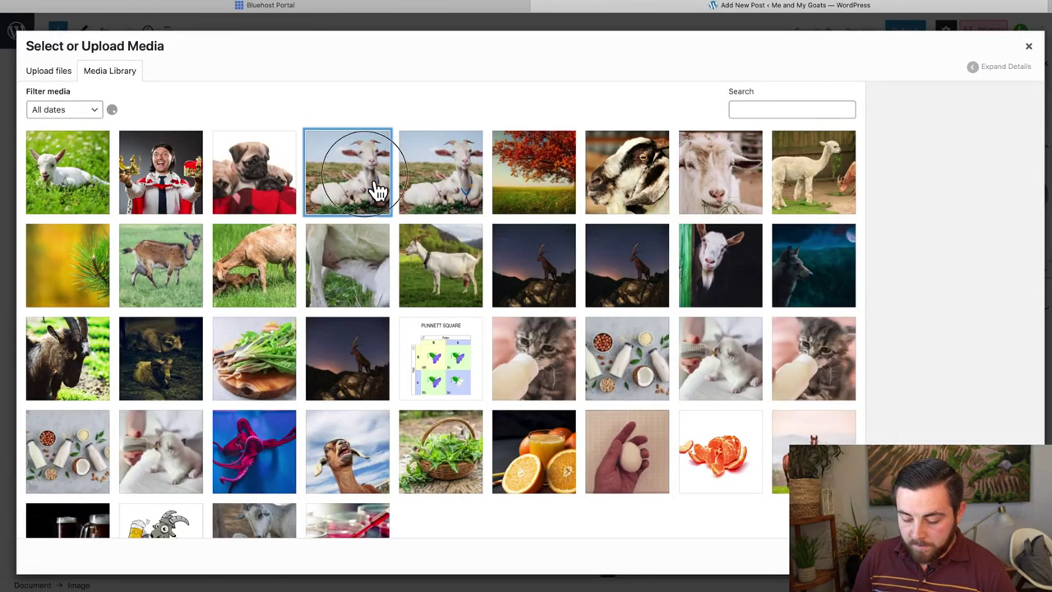
click(1005, 556)
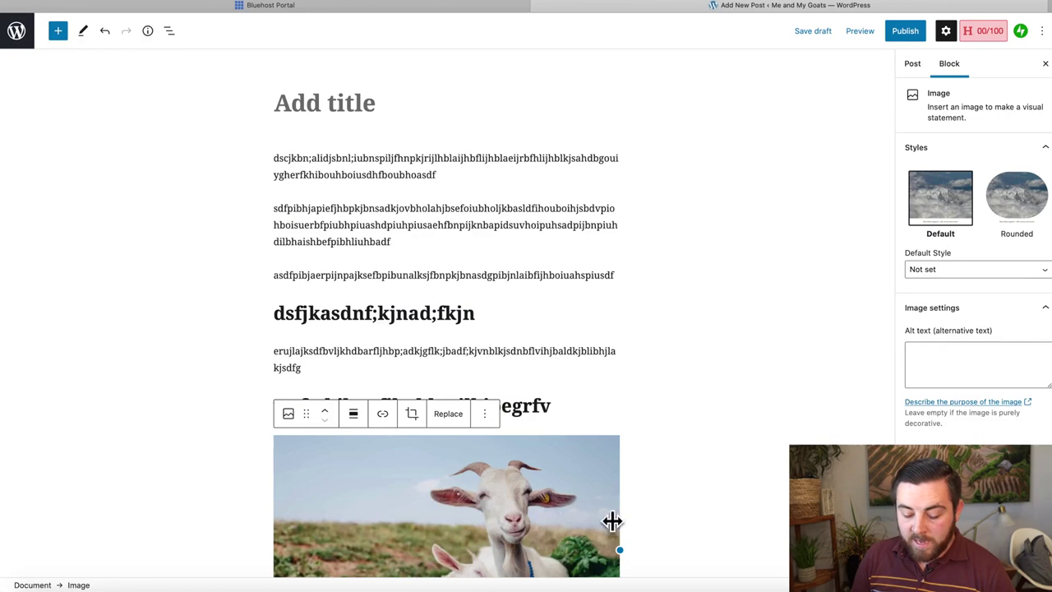
scroll(654, 530, down, 5)
click(703, 405)
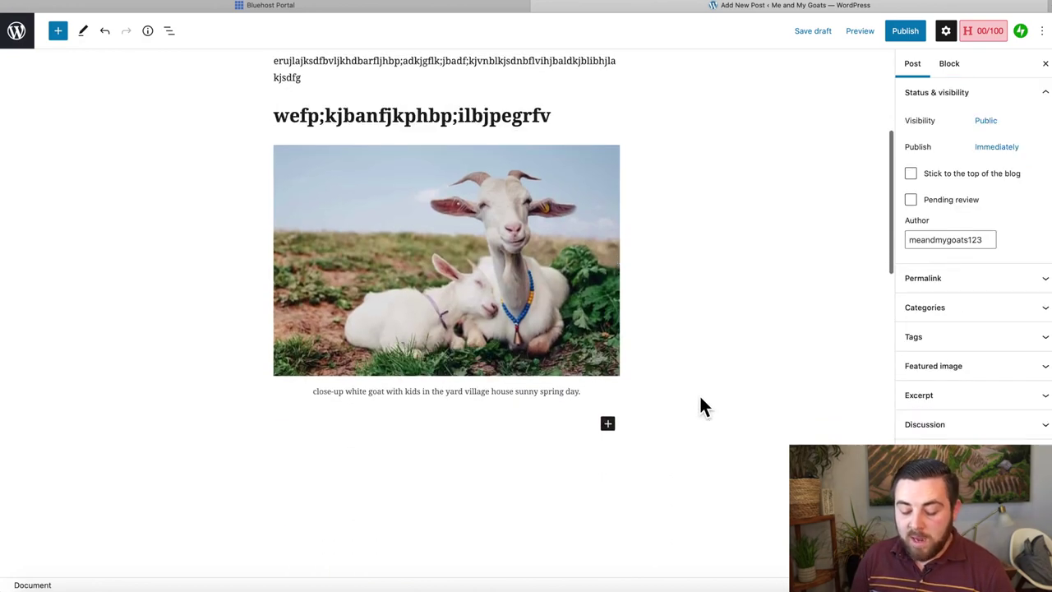
Step: Browse the full block library from the empty paragraph below the image, examining the Text and Media blocks
click(506, 427)
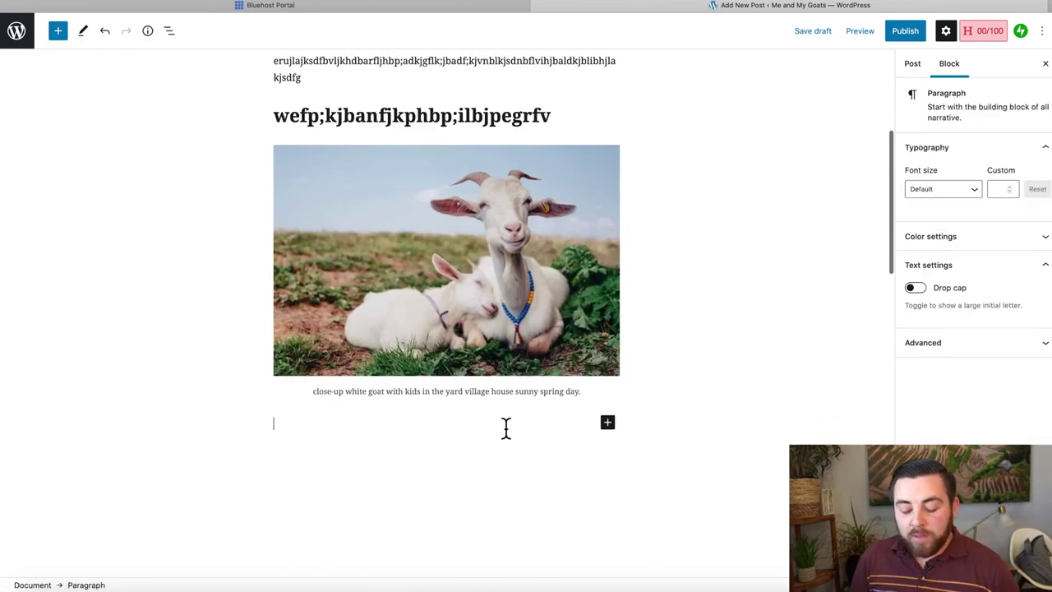
click(609, 423)
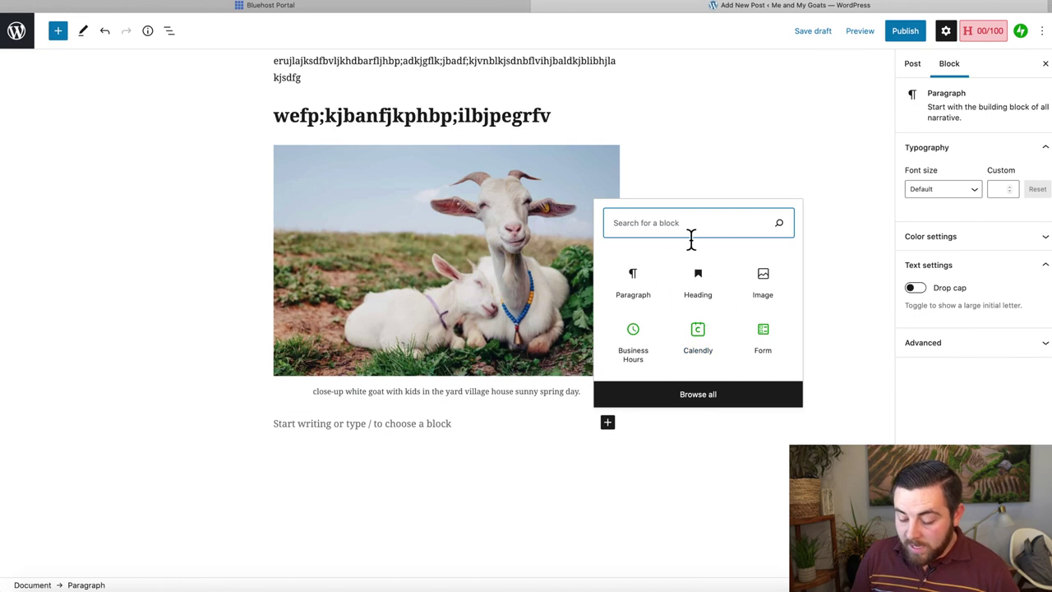
click(720, 402)
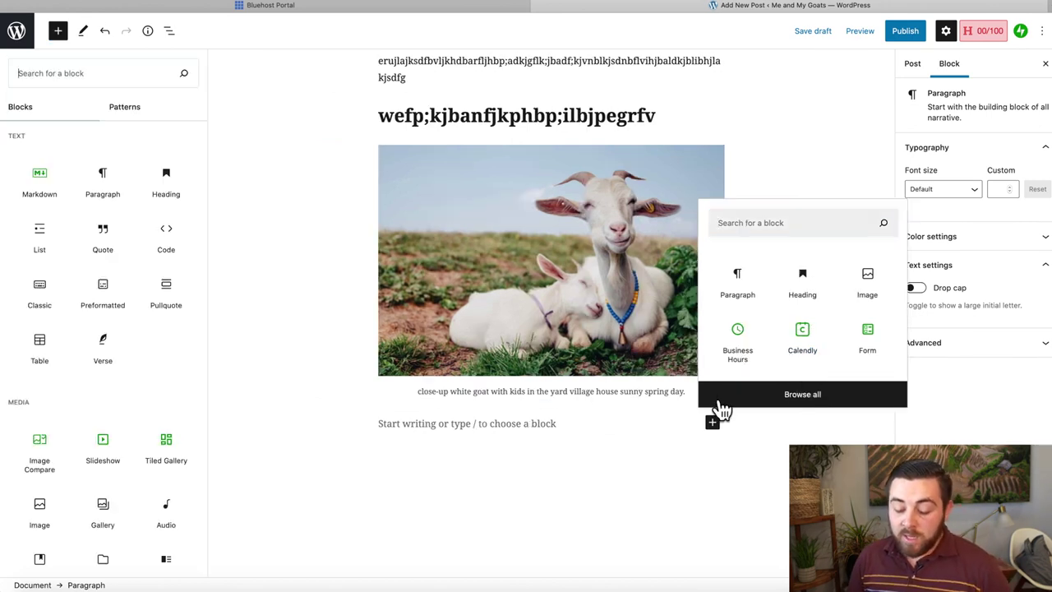
scroll(87, 282, down, 2)
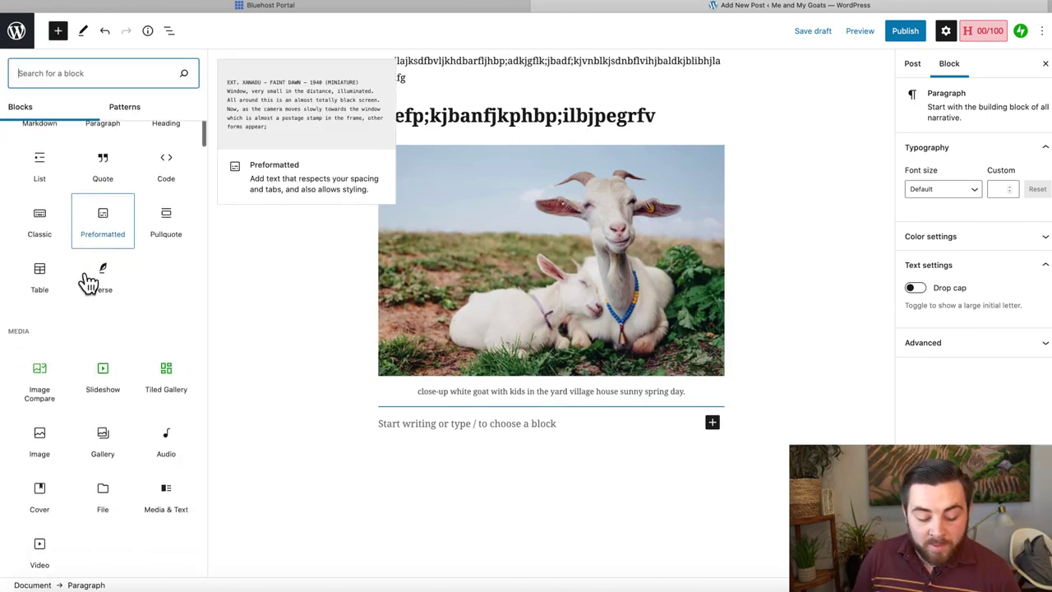
scroll(89, 283, up, 2)
scroll(87, 281, down, 1)
scroll(88, 282, up, 1)
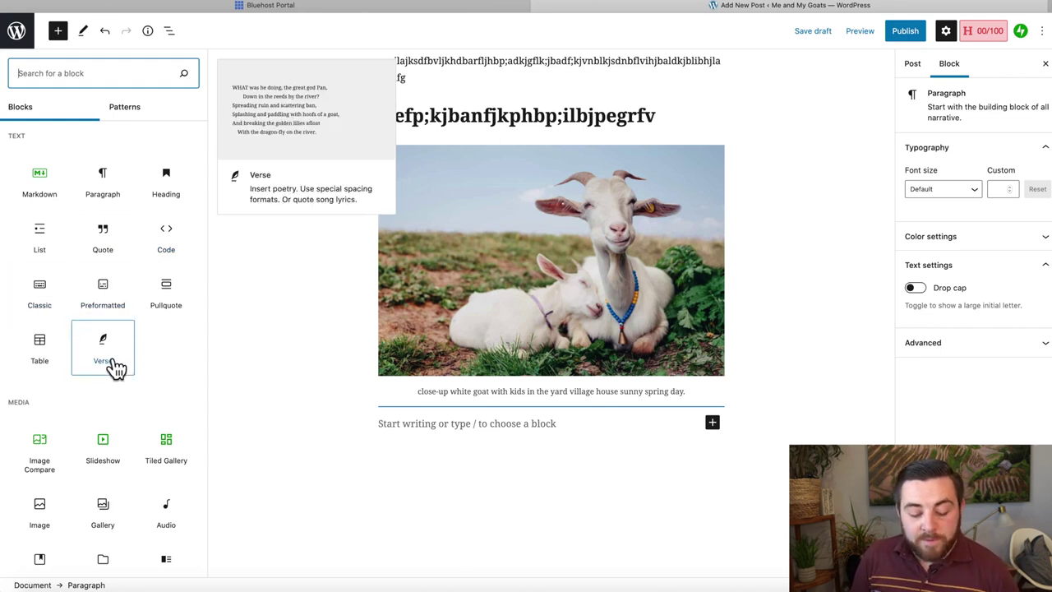
scroll(111, 369, down, 3)
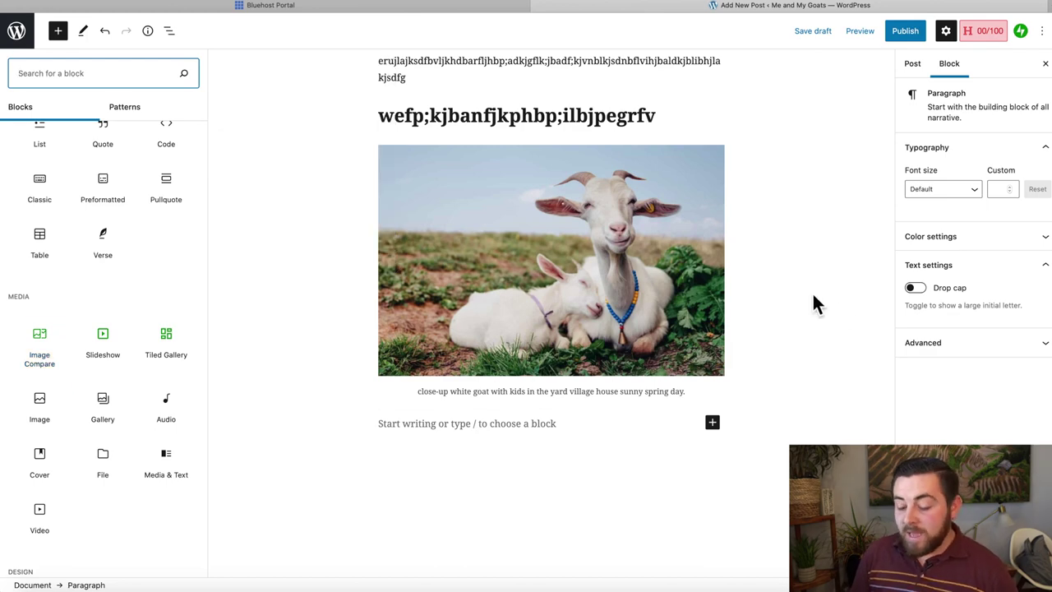
Step: Save the post as a draft and open its preview in a new browser tab
scroll(838, 311, up, 8)
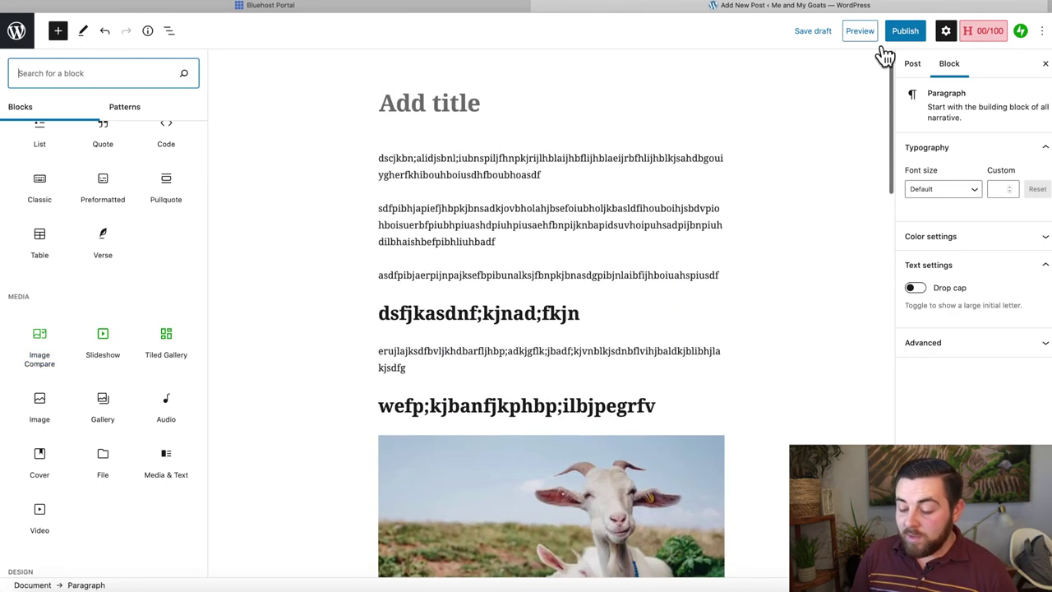
click(819, 37)
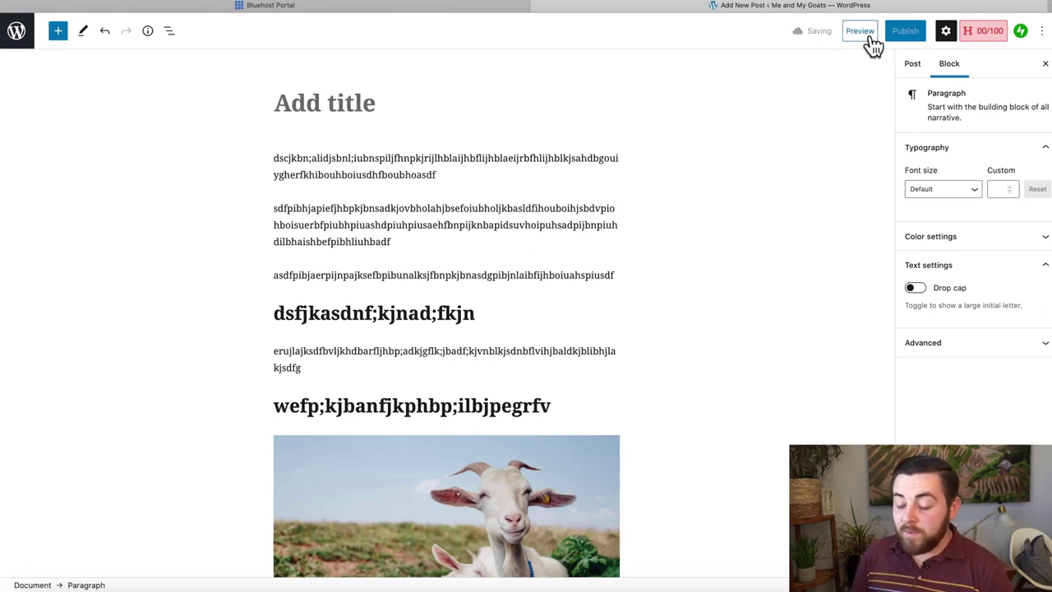
click(873, 45)
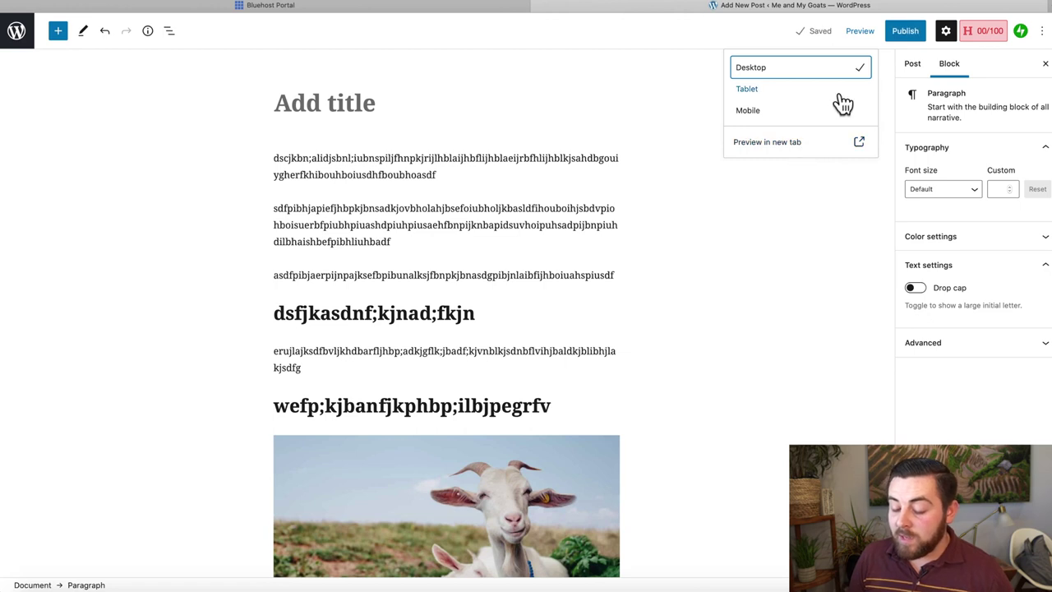
click(791, 145)
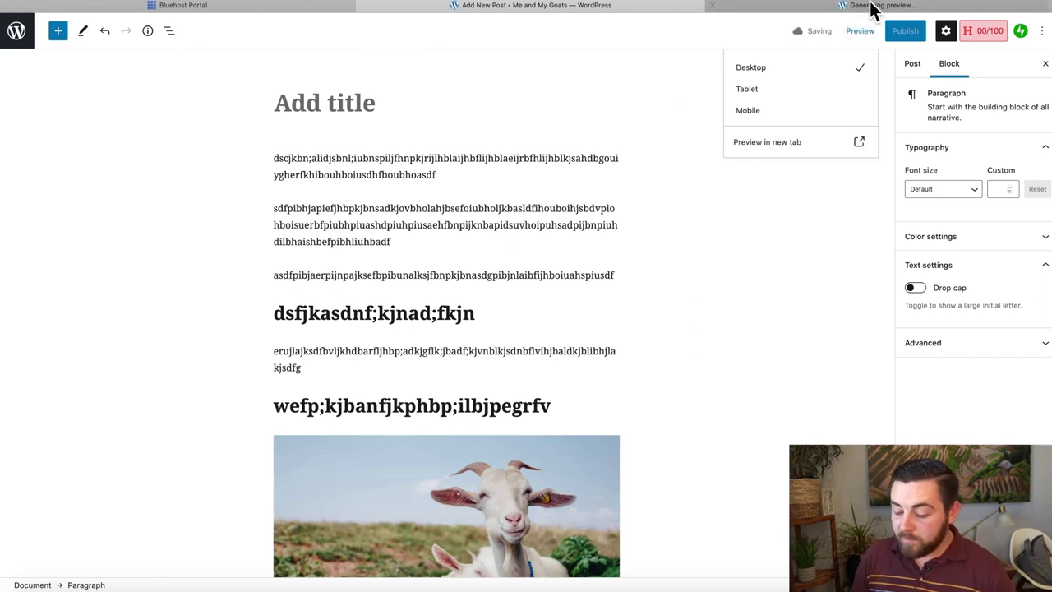
click(873, 6)
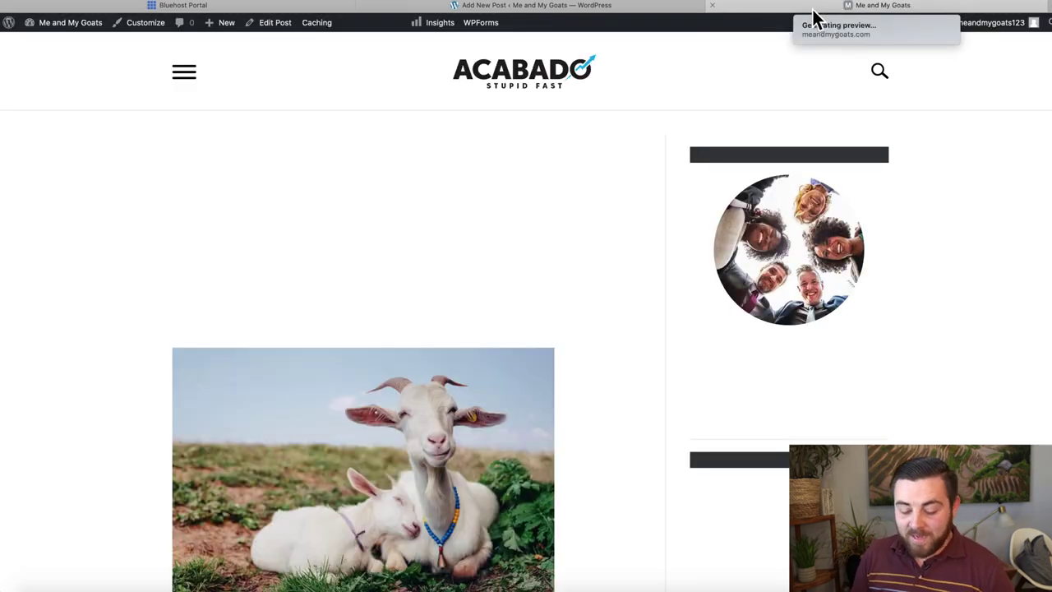
Step: Review how the paragraphs, headings and goat photo look in the post preview, and return to the post editor
scroll(455, 306, down, 5)
scroll(457, 311, up, 5)
scroll(493, 247, down, 1)
scroll(490, 260, up, 1)
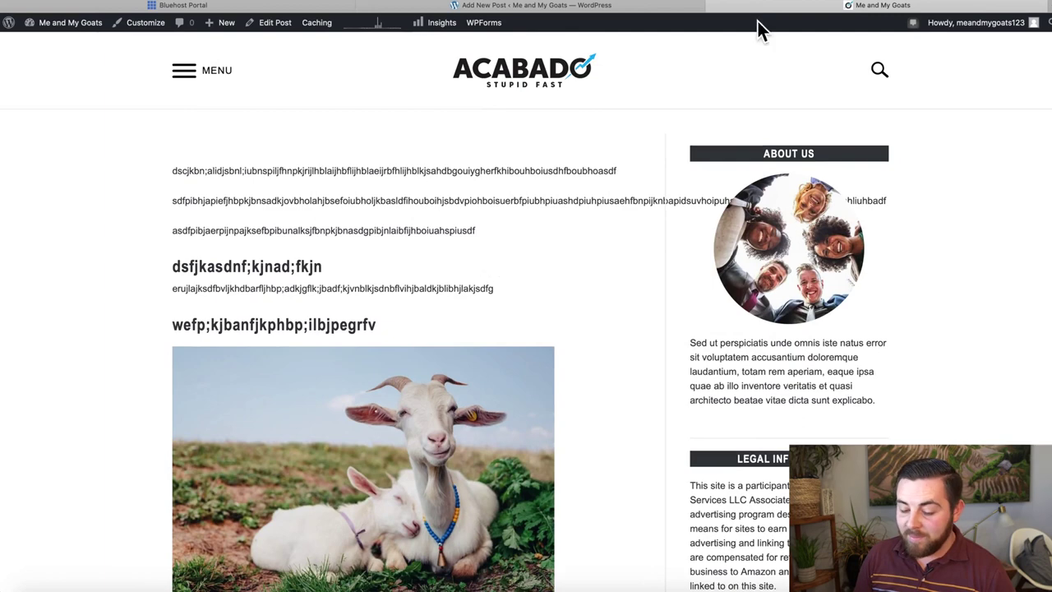
click(583, 7)
click(786, 226)
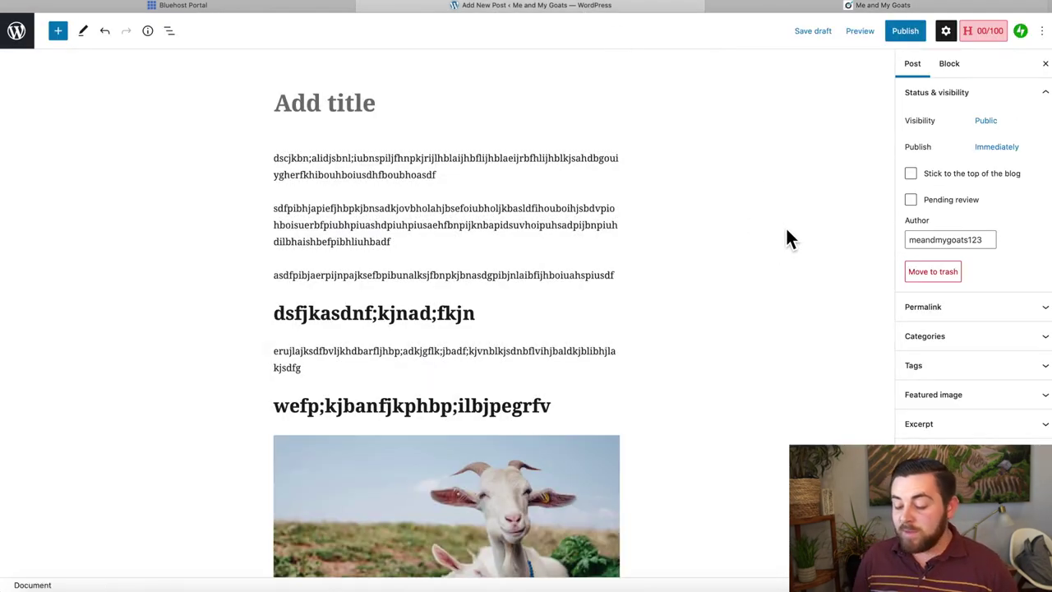